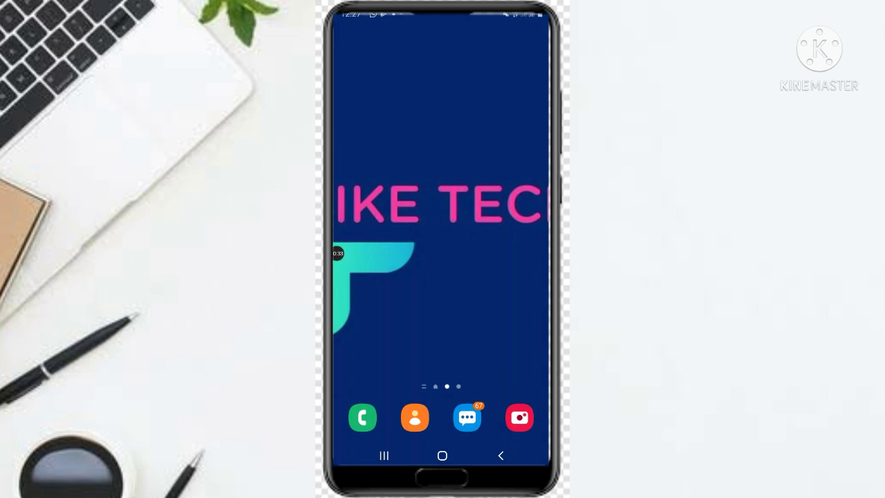
# Step: Find Chrome among the phone's apps and open the YouTube Studio channel customization page in it
pyautogui.scroll(-3, 441, 277)
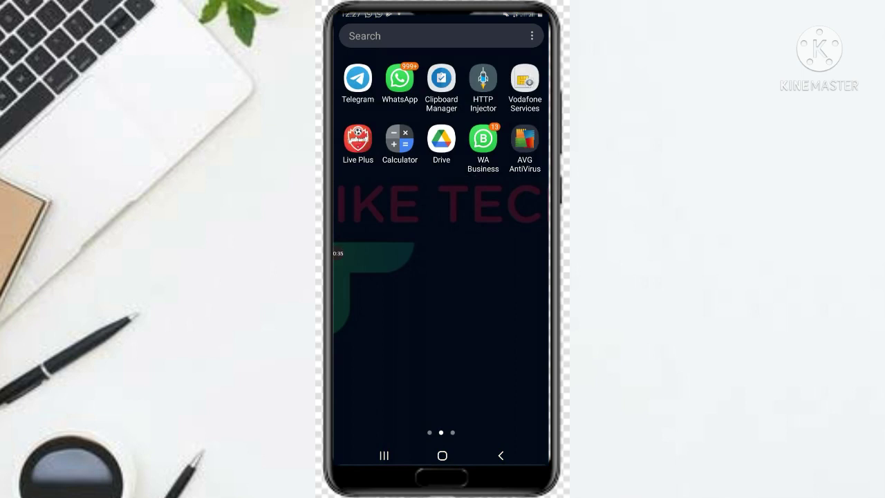
pyautogui.hscroll(-3, 441, 249)
pyautogui.click(401, 79)
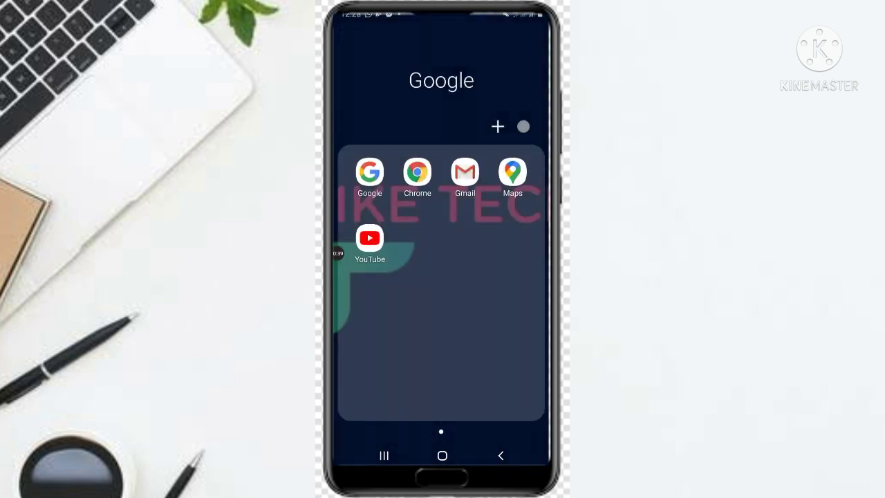
pyautogui.click(338, 253)
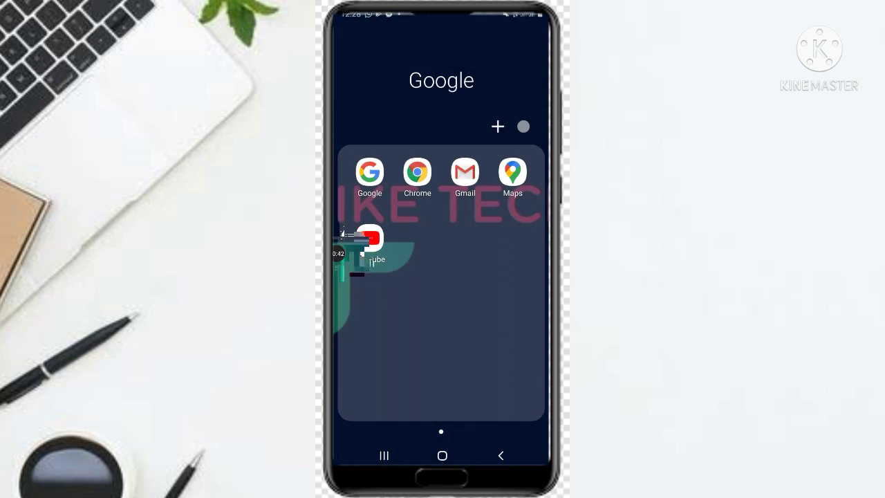
pyautogui.press('Escape')
pyautogui.moveTo(475, 456); pyautogui.dragTo(466, 280)
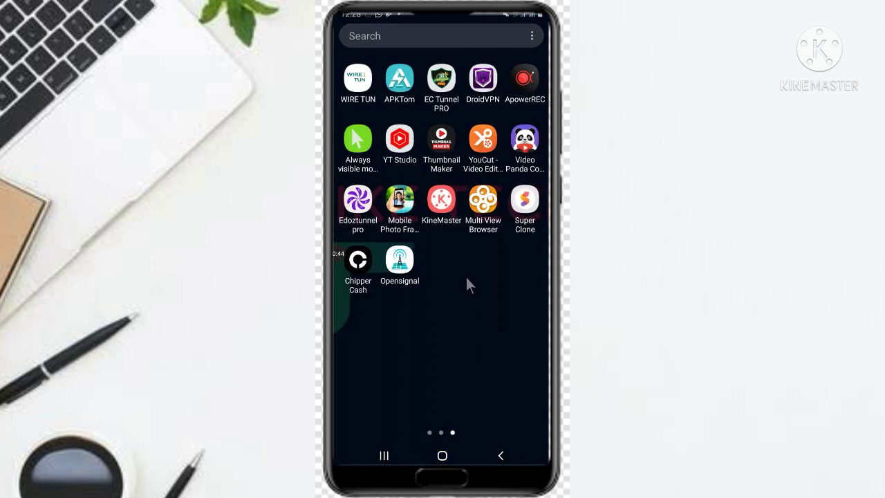
pyautogui.hscroll(-1, 466, 279)
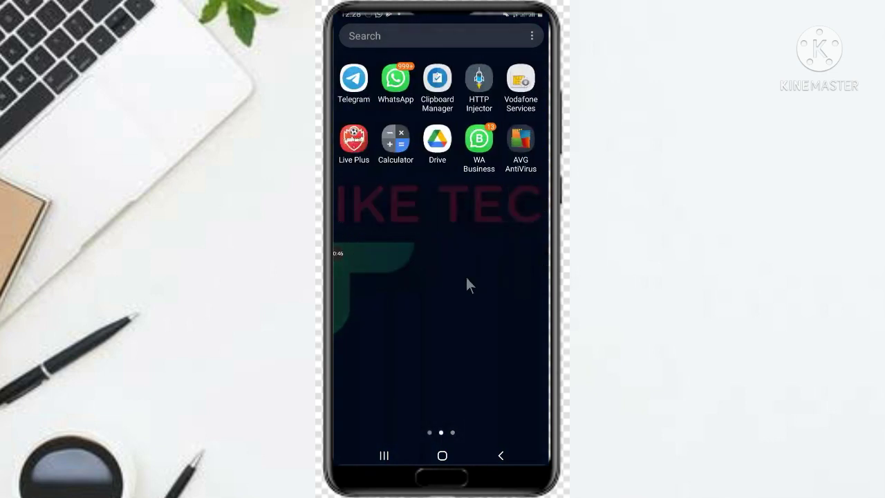
pyautogui.hscroll(-1, 467, 278)
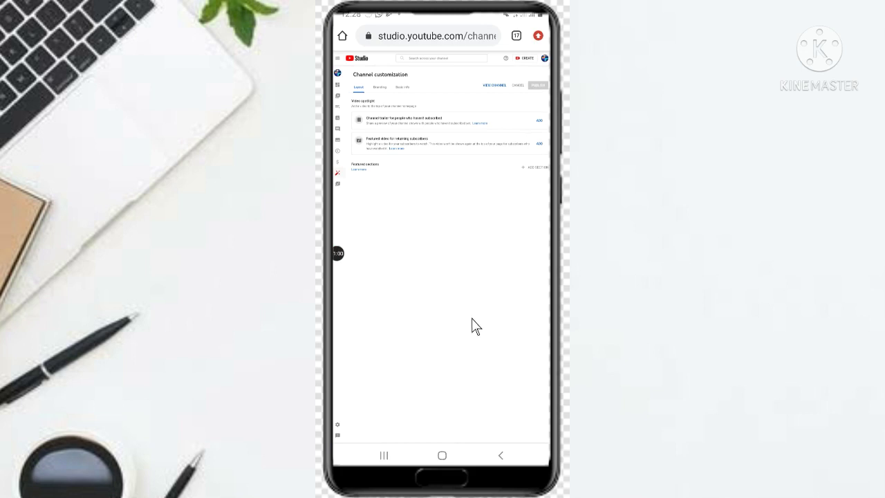
# Step: Check where Chrome offers the Desktop site option for the YouTube Studio page
pyautogui.scroll(-1, 469, 334)
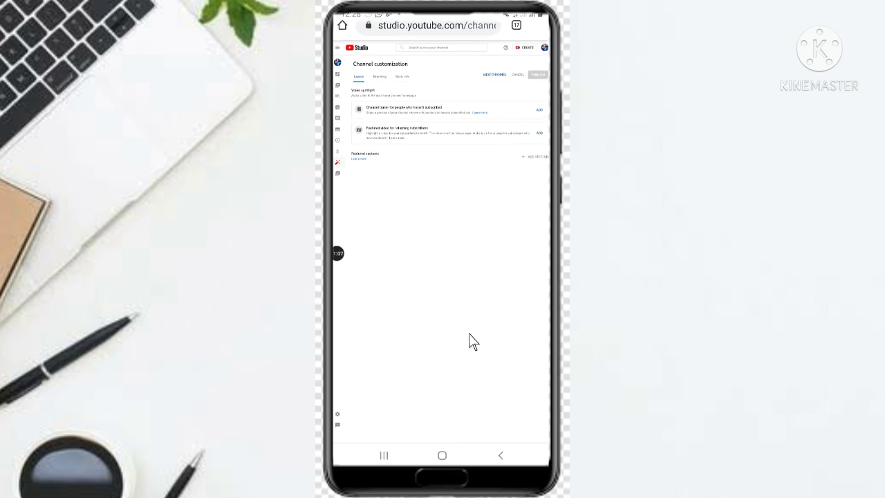
pyautogui.scroll(1, 469, 334)
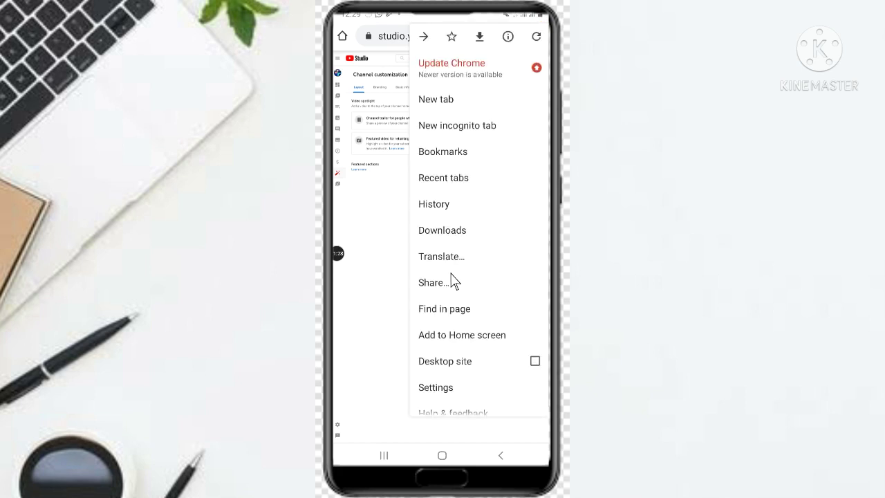
pyautogui.scroll(-1, 455, 281)
pyautogui.scroll(1, 451, 274)
pyautogui.scroll(-1, 451, 274)
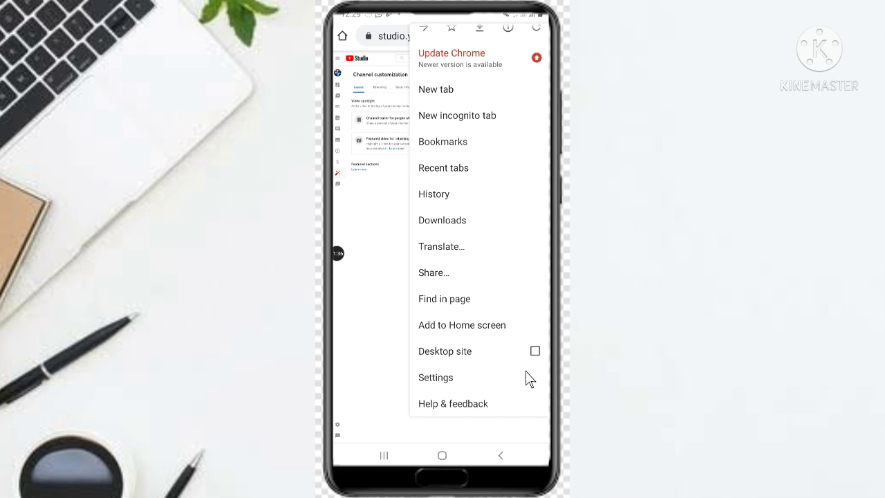
pyautogui.click(364, 356)
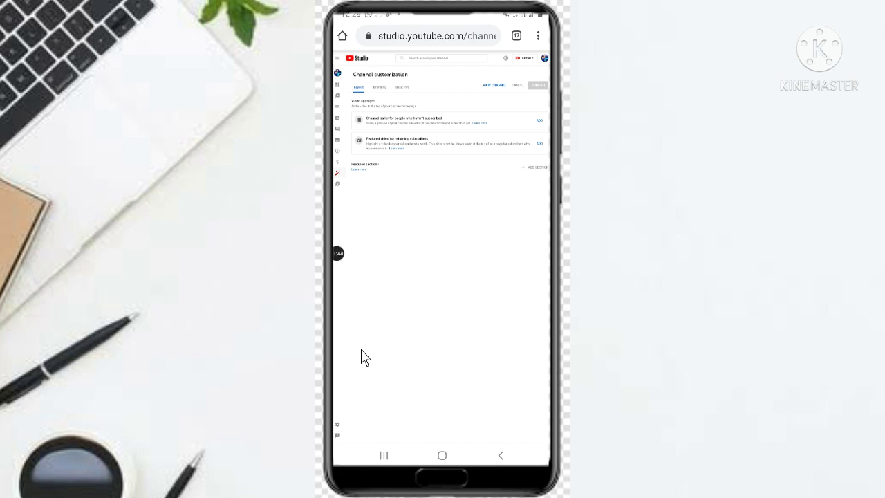
# Step: Open the channel's Content page in YouTube Studio from the Channel customization page
pyautogui.scroll(5, 362, 350)
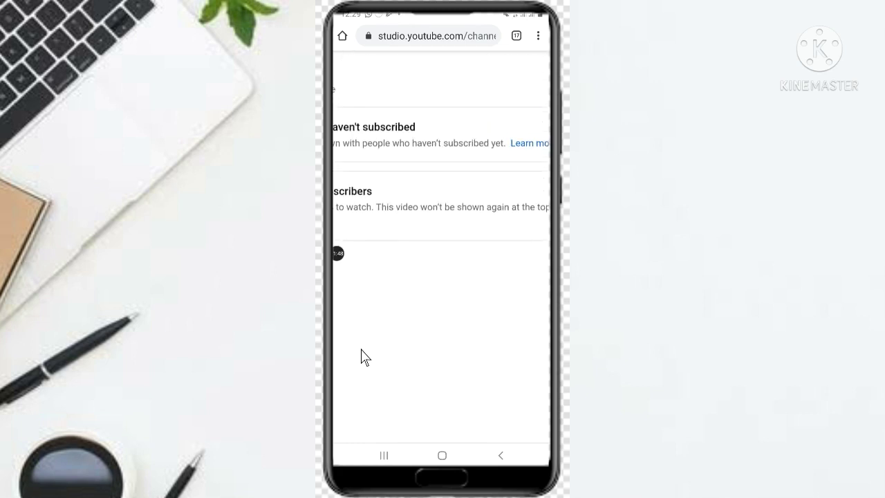
pyautogui.hscroll(-4, 362, 350)
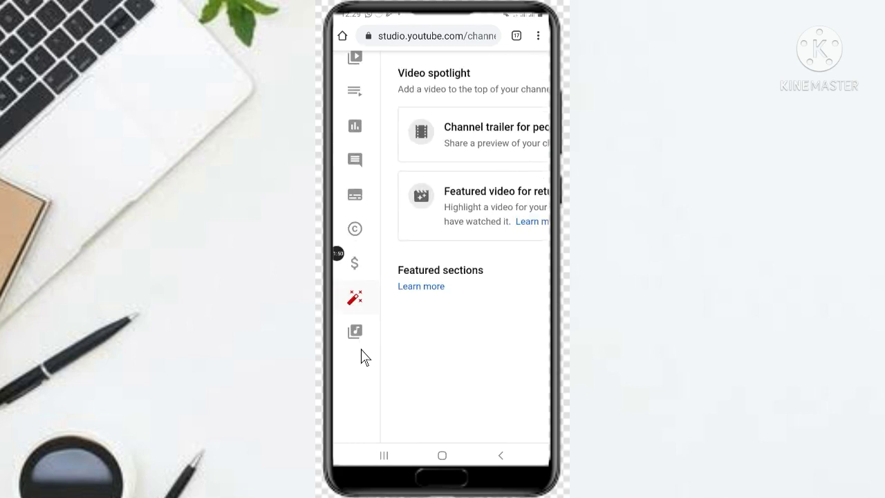
pyautogui.scroll(2, 362, 350)
pyautogui.hscroll(1, 361, 350)
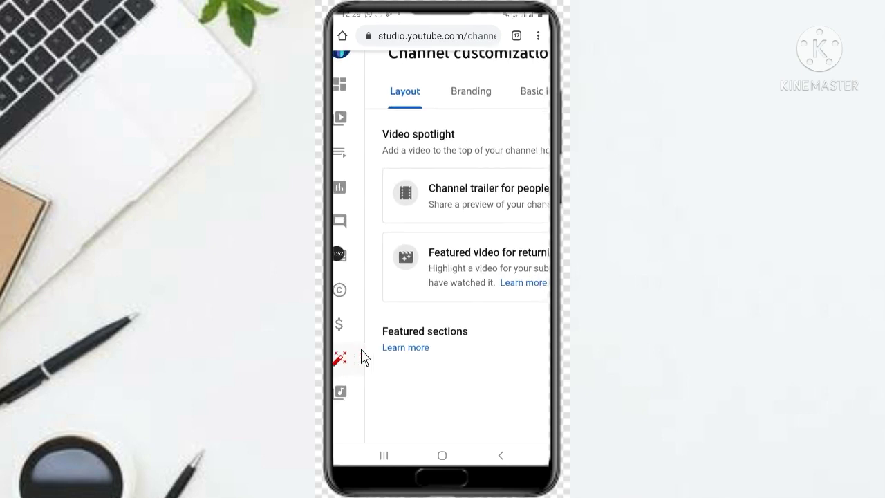
pyautogui.hscroll(5, 364, 356)
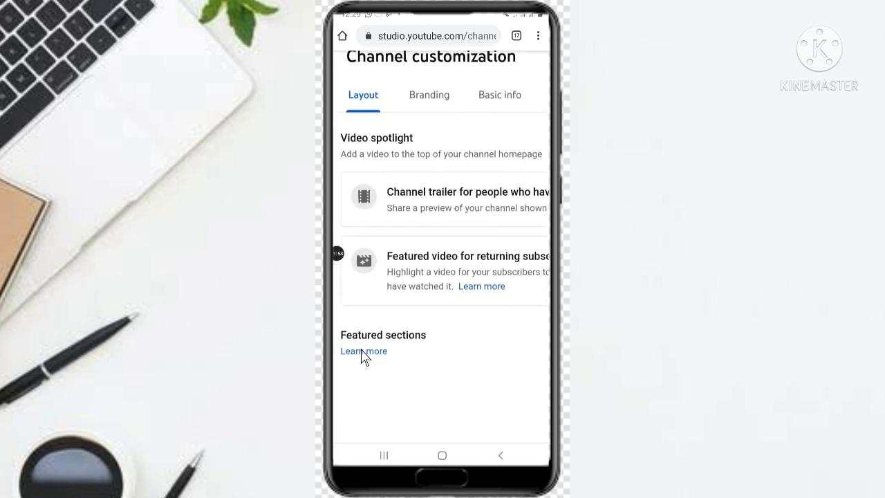
pyautogui.hscroll(2, 364, 356)
pyautogui.hscroll(-6, 364, 356)
pyautogui.hscroll(-2, 364, 356)
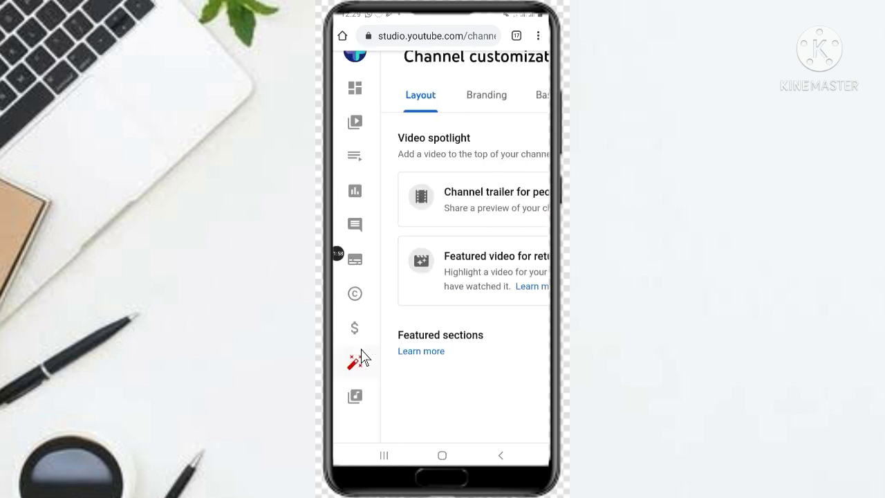
pyautogui.scroll(2, 365, 356)
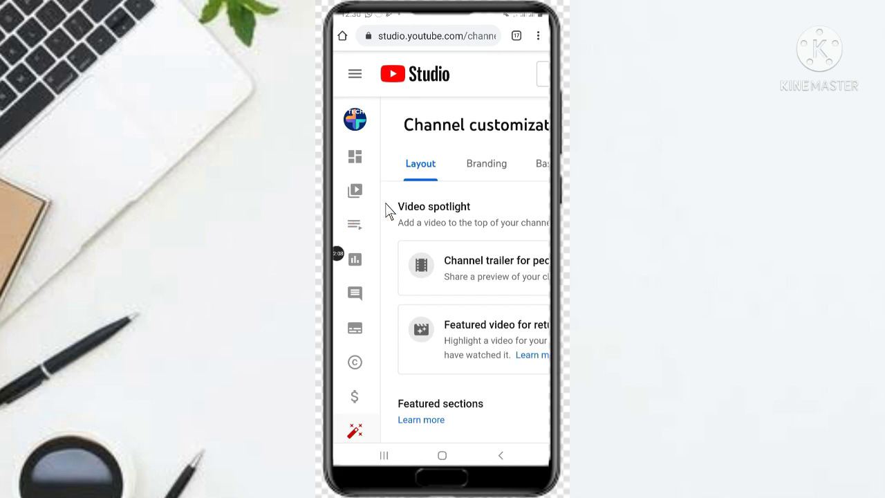
pyautogui.click(355, 191)
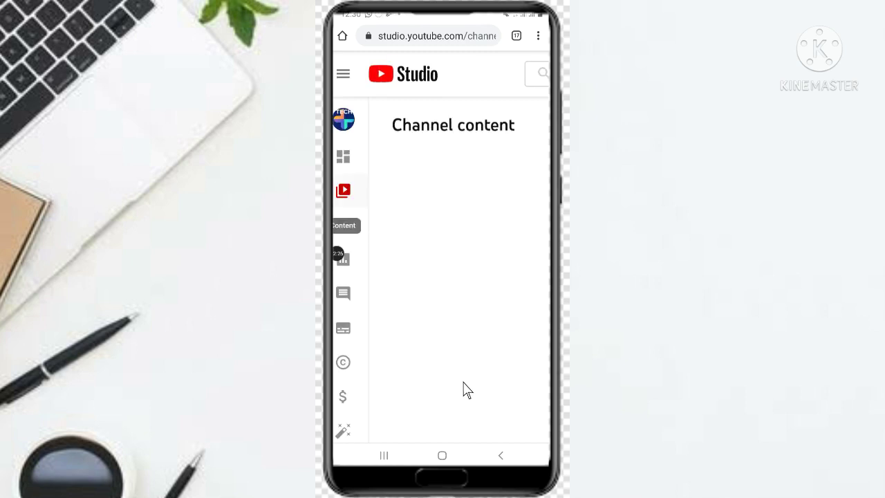
# Step: Look through the titles, descriptions and dates of the uploaded videos in the Channel content list
pyautogui.scroll(-2, 468, 390)
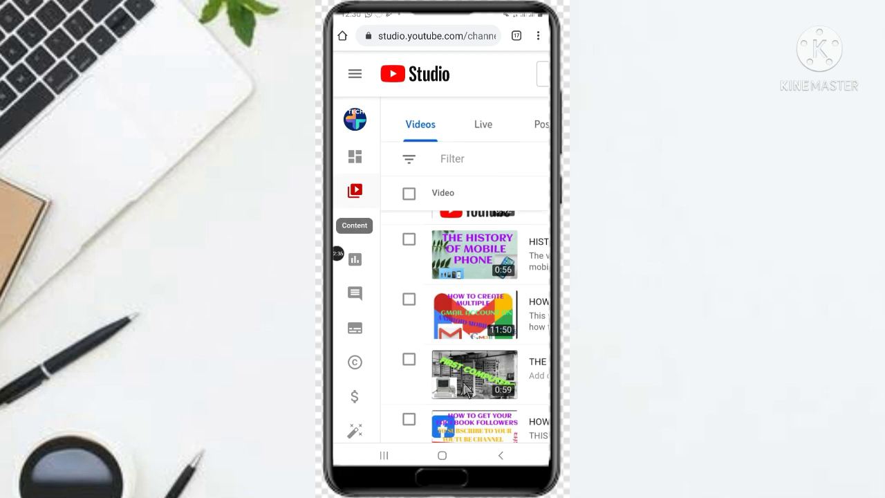
pyautogui.scroll(-2, 464, 387)
pyautogui.hscroll(2, 465, 388)
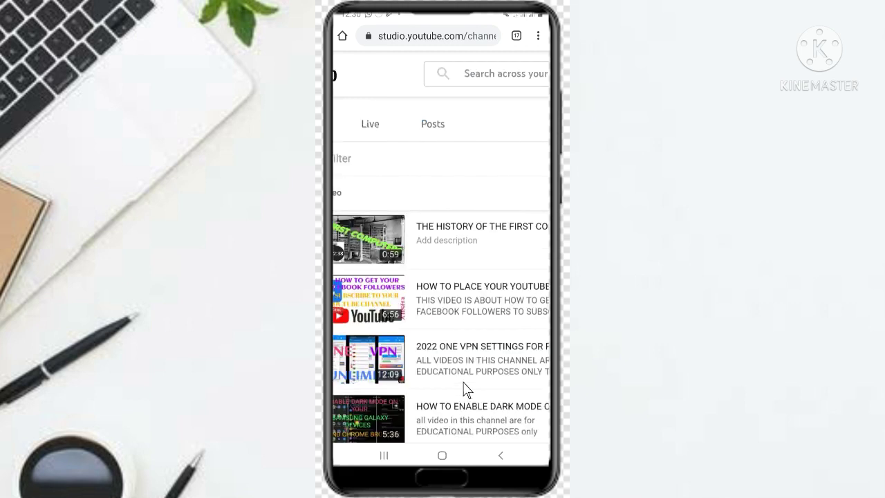
pyautogui.hscroll(1, 468, 391)
pyautogui.scroll(-2, 467, 390)
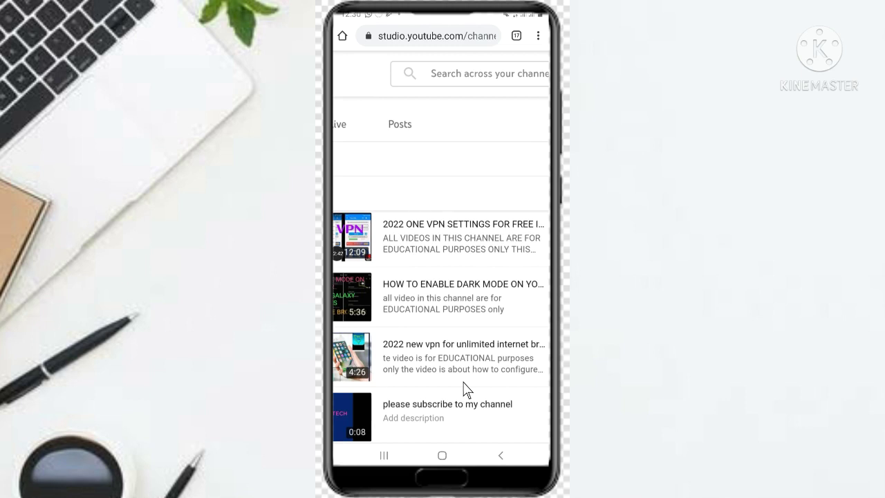
pyautogui.scroll(-2, 467, 390)
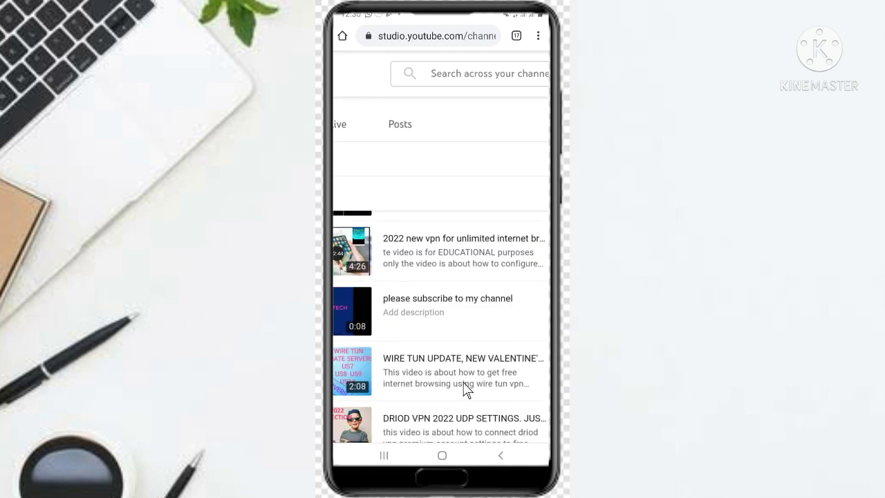
pyautogui.scroll(-4, 467, 391)
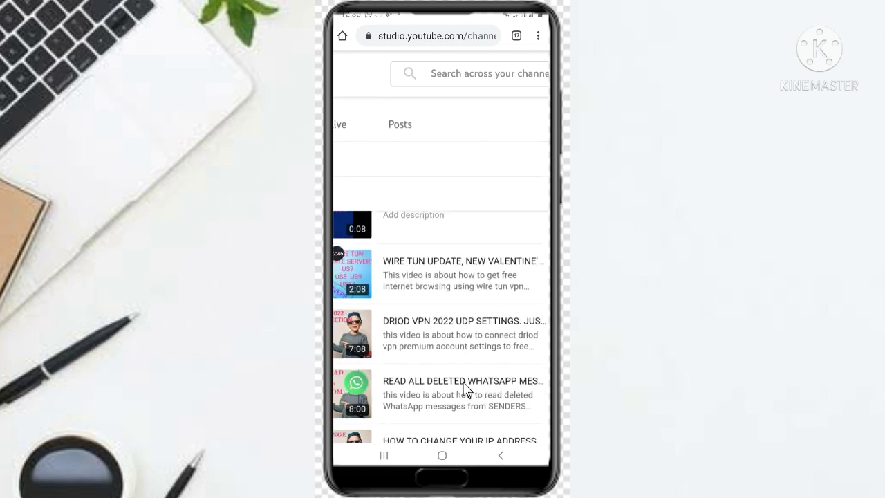
pyautogui.hscroll(-1, 468, 391)
pyautogui.scroll(-2, 466, 390)
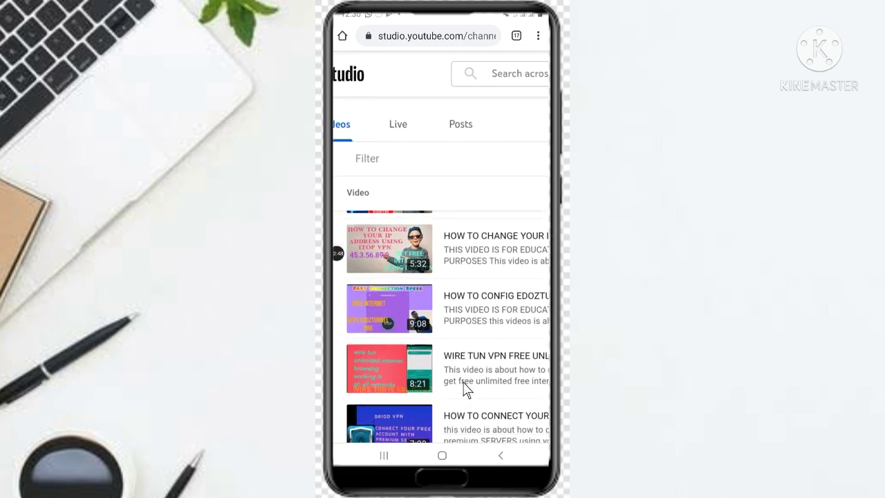
pyautogui.scroll(-2, 468, 391)
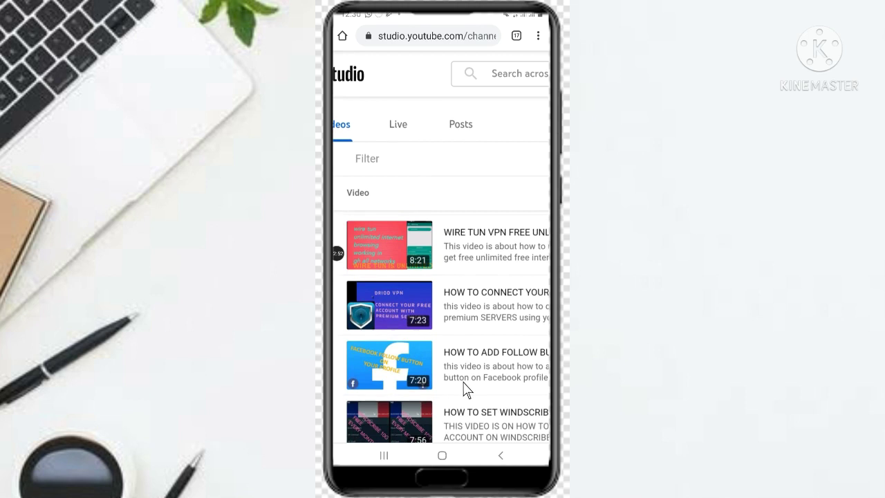
pyautogui.hscroll(-3, 465, 387)
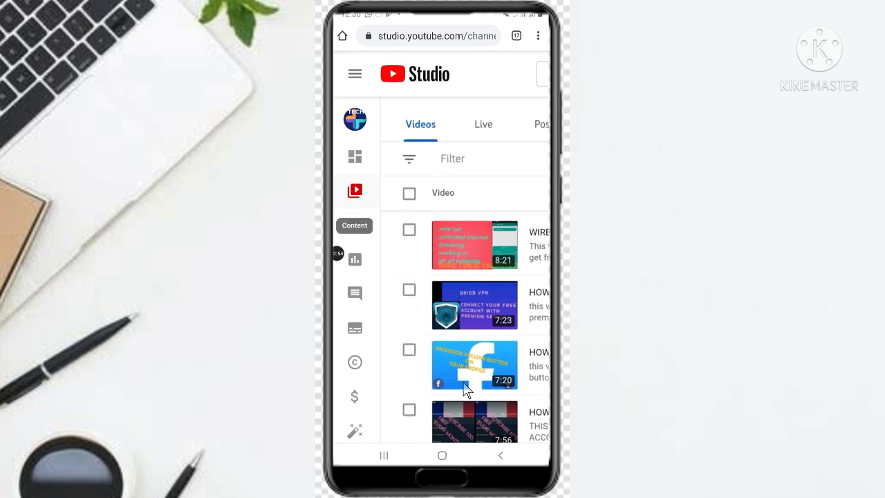
pyautogui.scroll(-2, 466, 390)
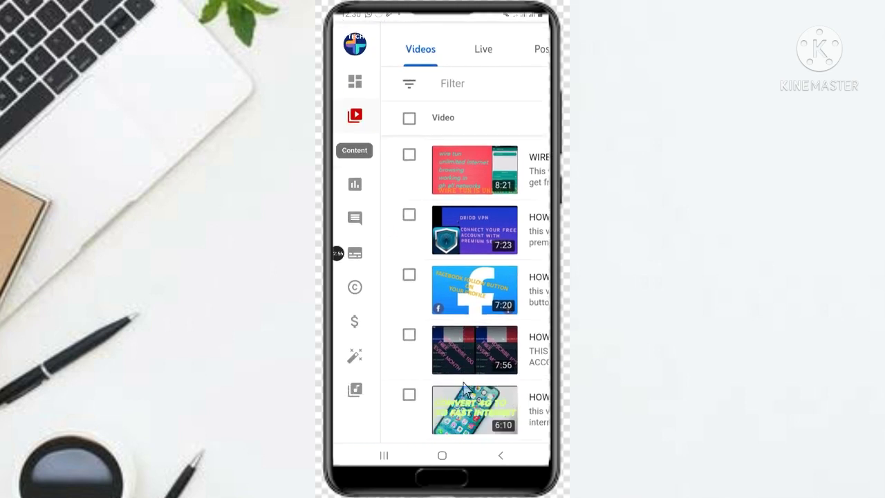
pyautogui.scroll(2, 467, 390)
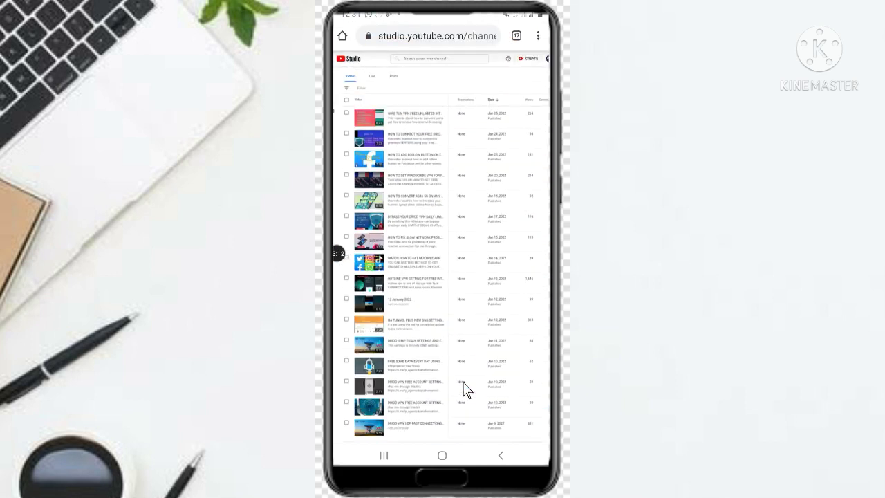
pyautogui.scroll(10, 465, 390)
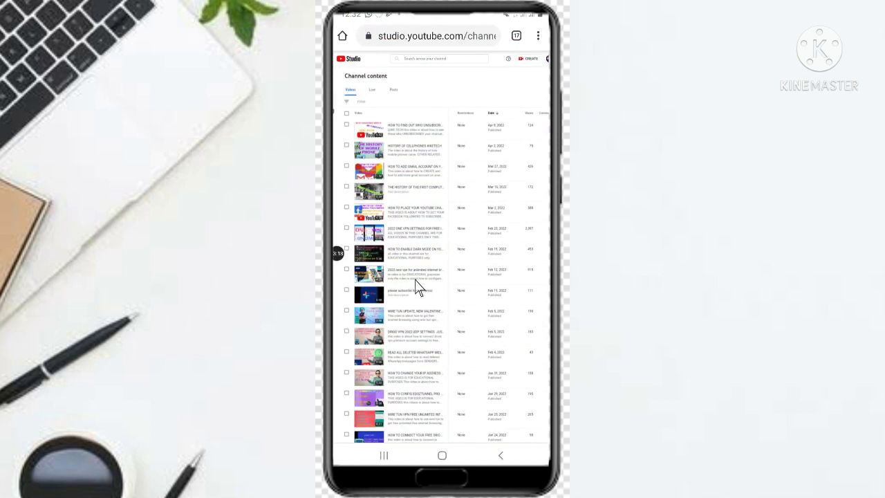
# Step: Open the details page of the video "2022 new vpn for unlimited internet browsing"
pyautogui.moveTo(412, 280)
pyautogui.hscroll(-1, 380, 275)
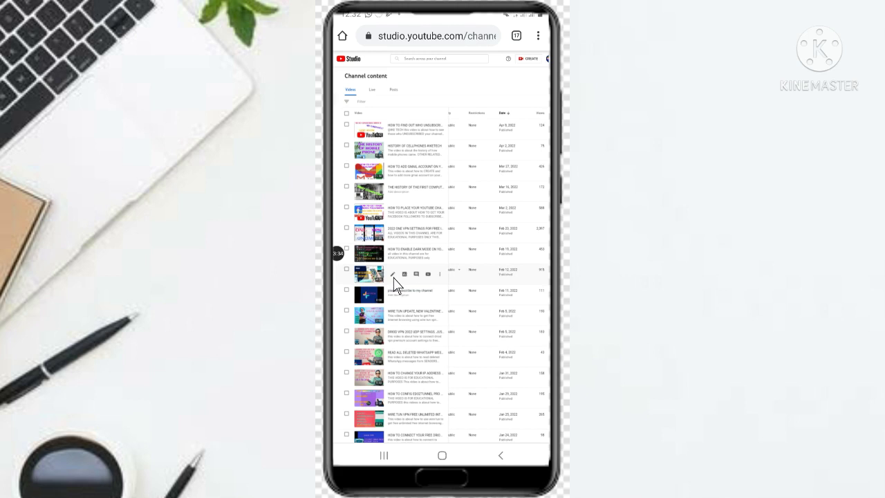
pyautogui.click(417, 358)
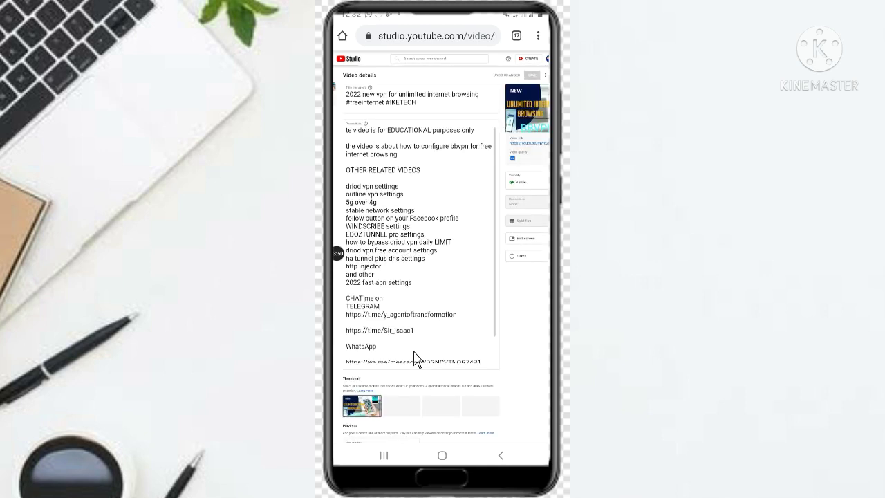
# Step: Review the video's description, thumbnail, playlist and audience sections on the Video details page
pyautogui.scroll(-2, 415, 358)
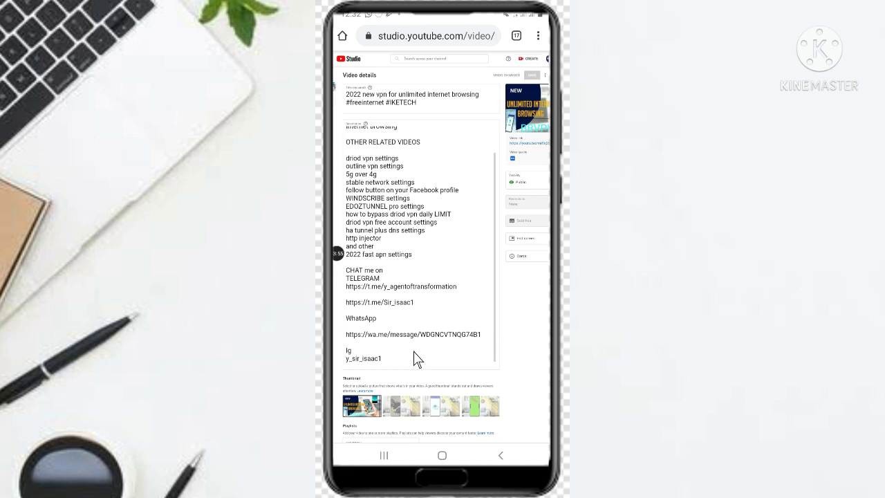
pyautogui.scroll(2, 417, 359)
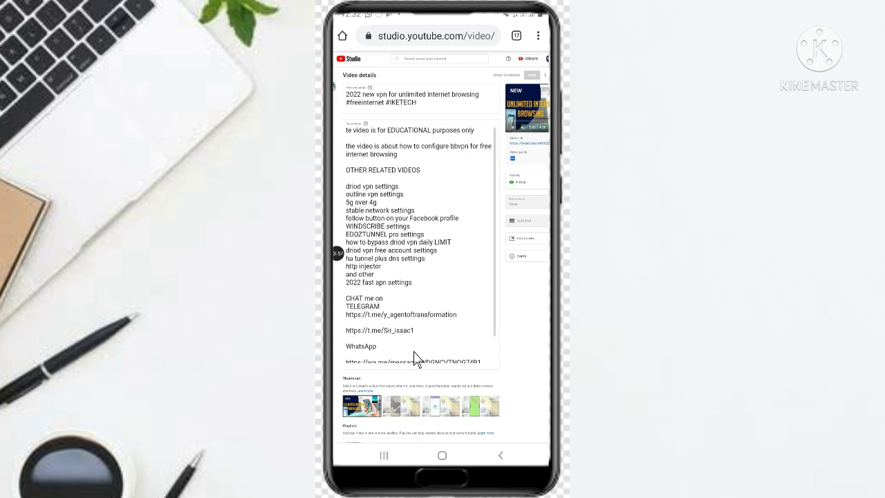
pyautogui.scroll(-2, 417, 359)
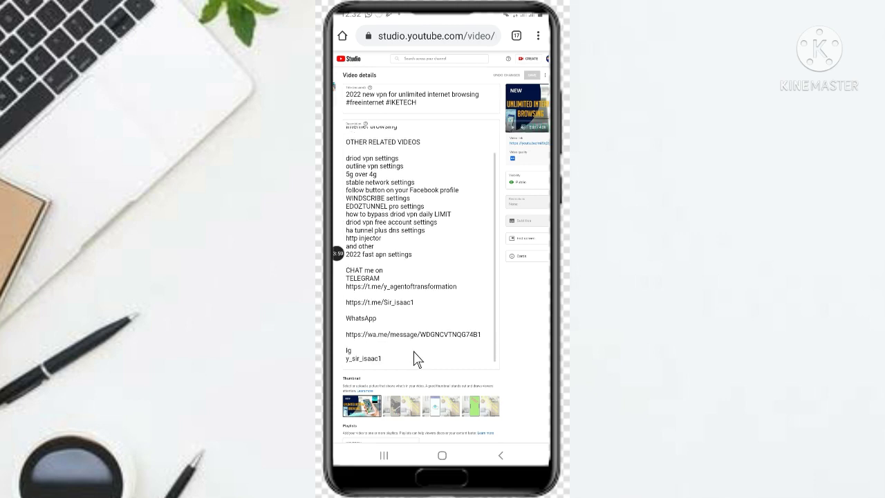
pyautogui.scroll(-4, 417, 359)
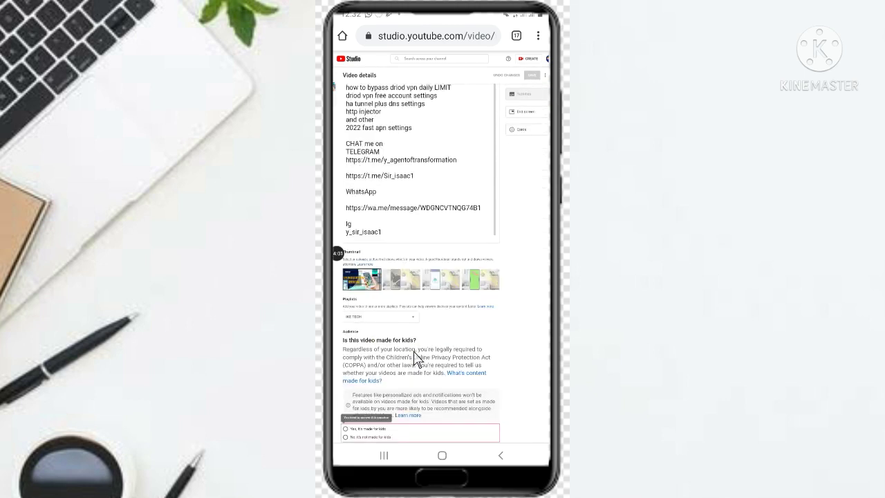
pyautogui.scroll(-2, 417, 359)
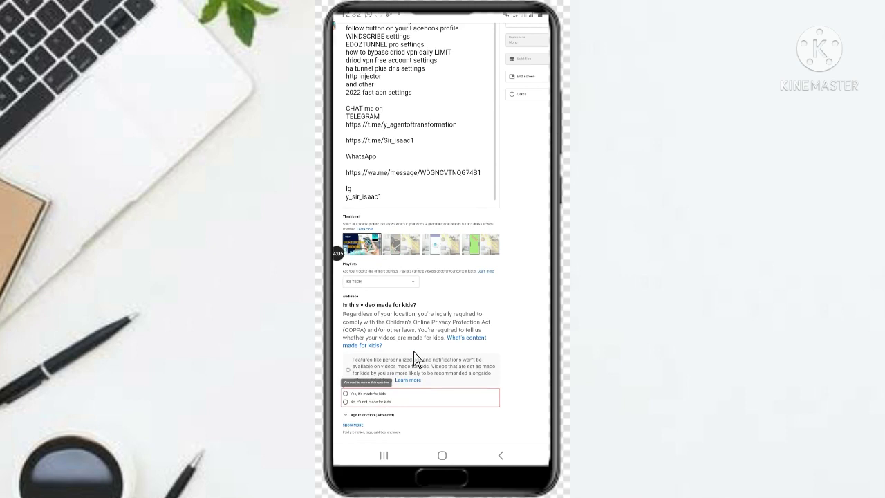
# Step: Set the video's audience to "No, it's not made for kids" and open the video's End screen editor
pyautogui.click(346, 402)
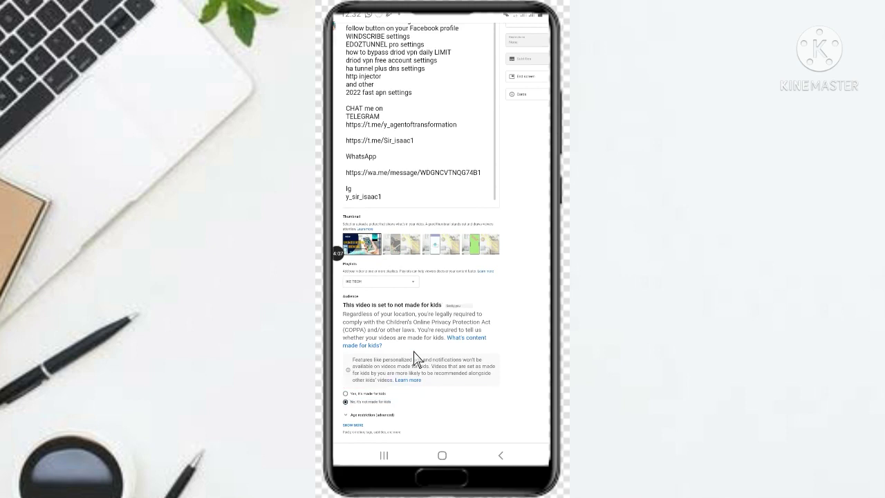
pyautogui.hscroll(1, 415, 352)
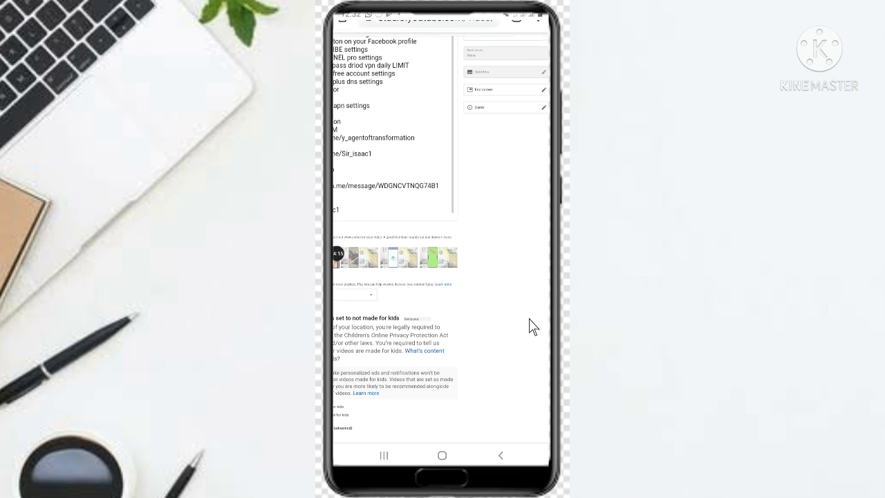
pyautogui.scroll(1, 532, 327)
pyautogui.scroll(3, 533, 327)
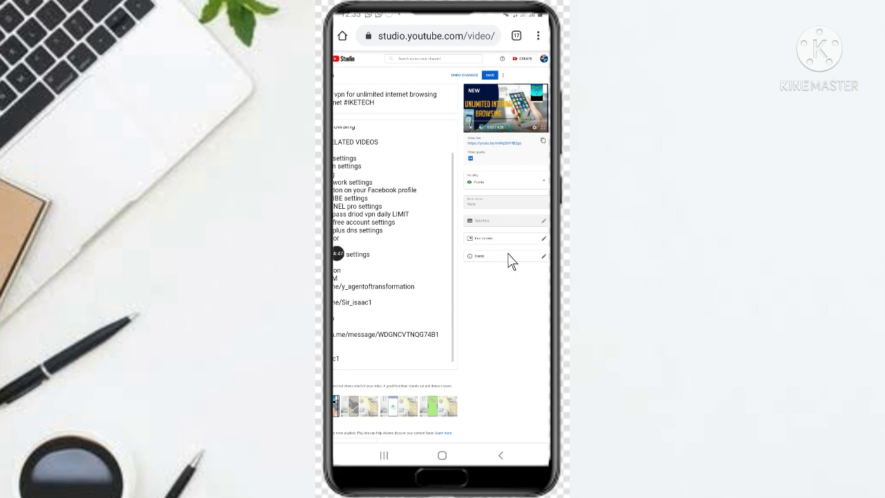
pyautogui.click(508, 254)
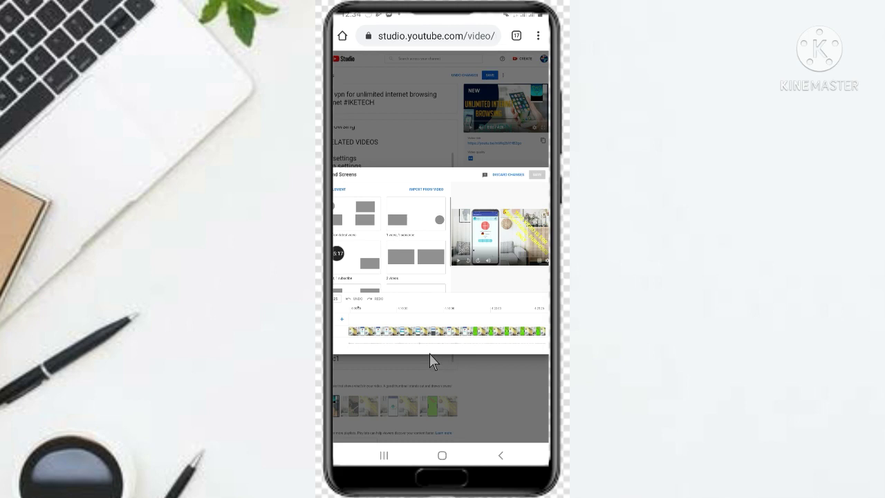
# Step: Look through the available end screen element templates in the End Screens editor
pyautogui.hscroll(-1, 430, 353)
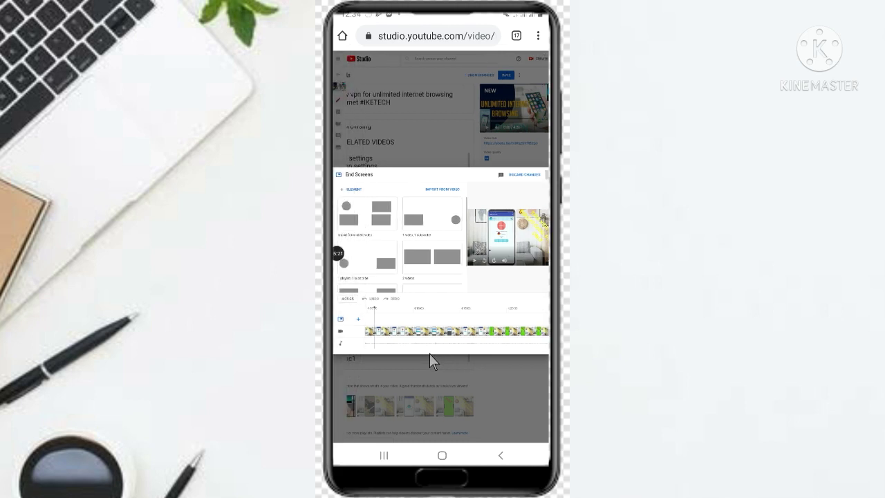
pyautogui.scroll(-1, 430, 353)
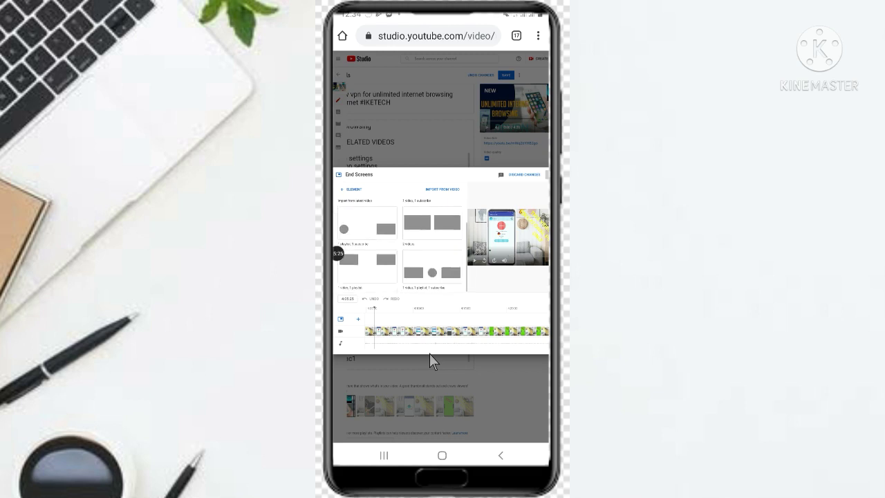
pyautogui.scroll(1, 429, 353)
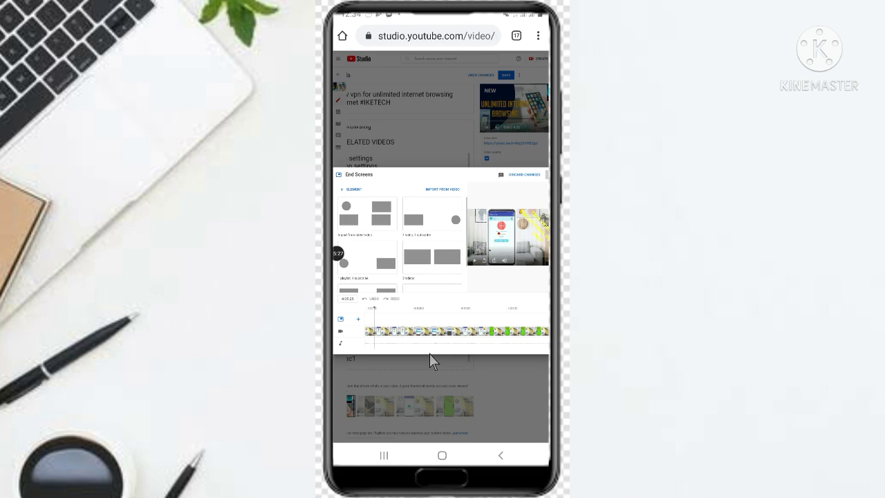
pyautogui.scroll(-1, 400, 245)
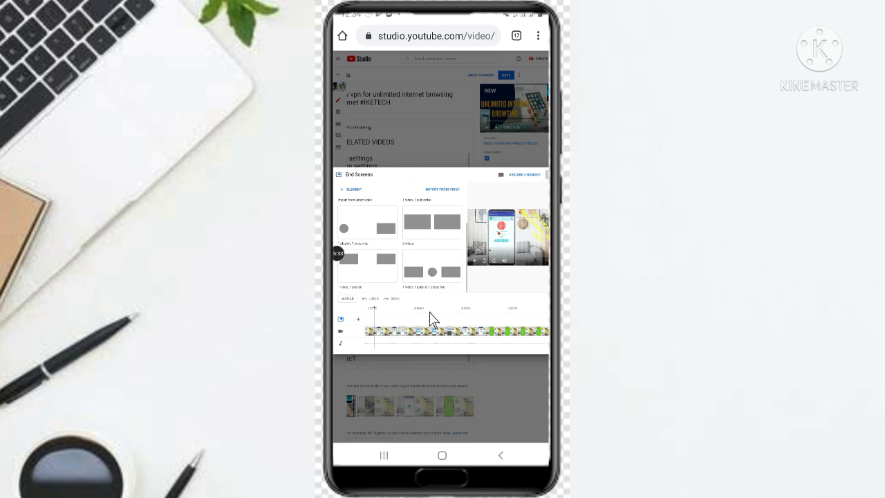
pyautogui.scroll(1, 399, 245)
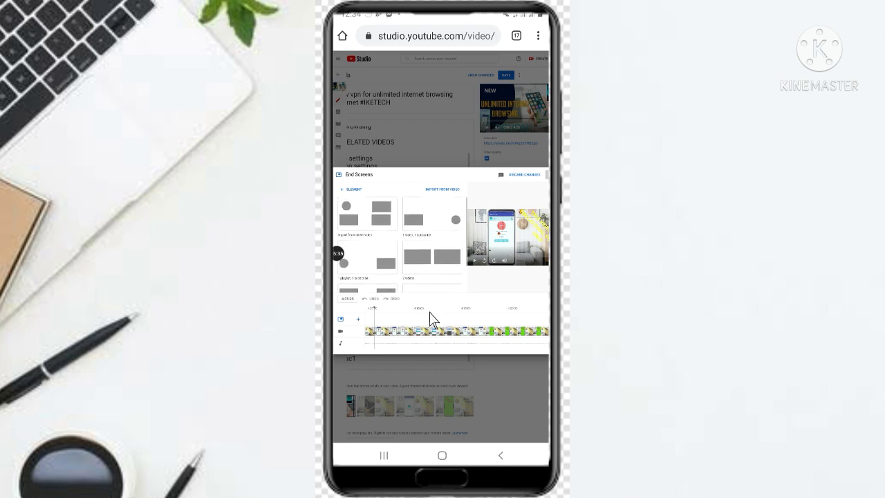
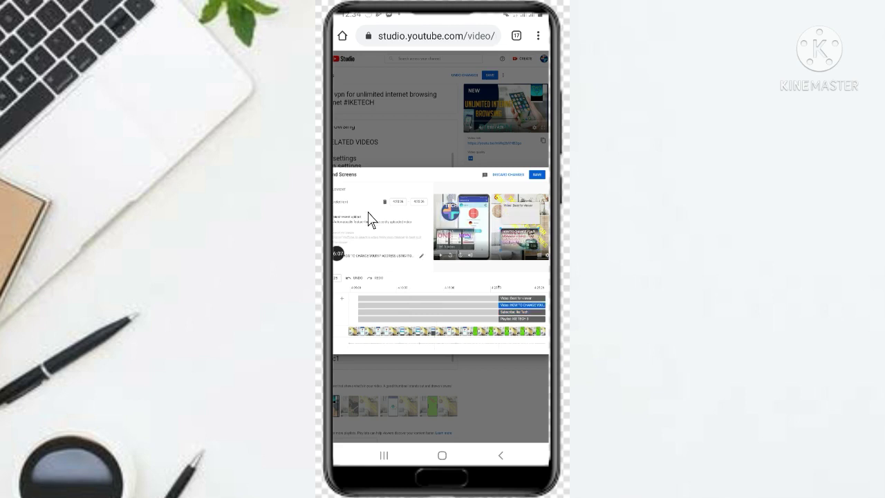
# Step: Set the end screen's selected video element to feature the most recent upload instead of the specific IP address video
pyautogui.hscroll(-1, 369, 220)
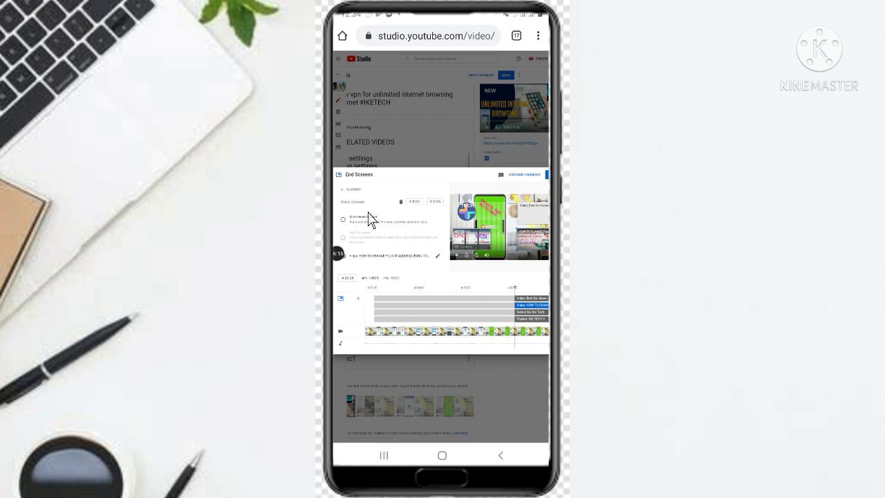
pyautogui.scroll(-1, 370, 219)
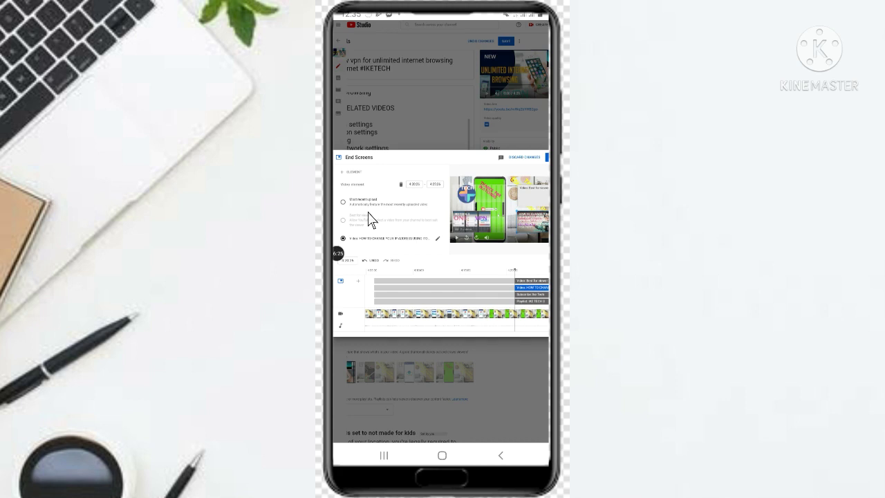
pyautogui.click(353, 202)
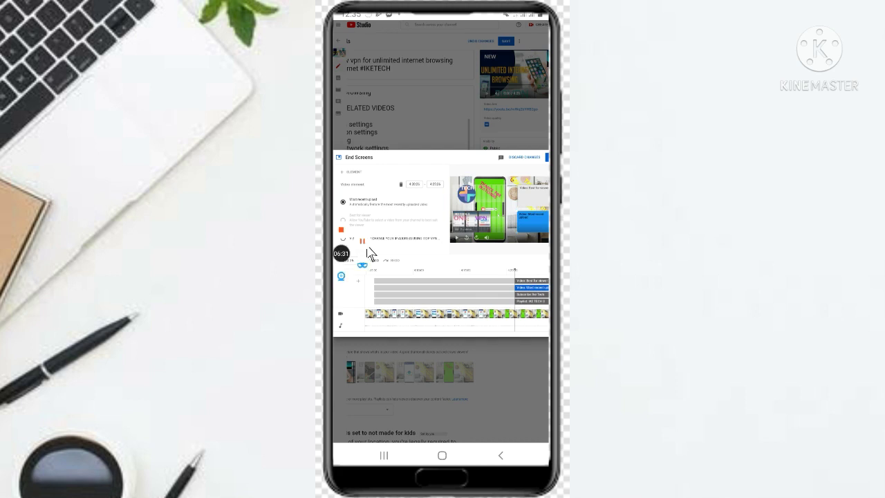
pyautogui.scroll(-1, 367, 248)
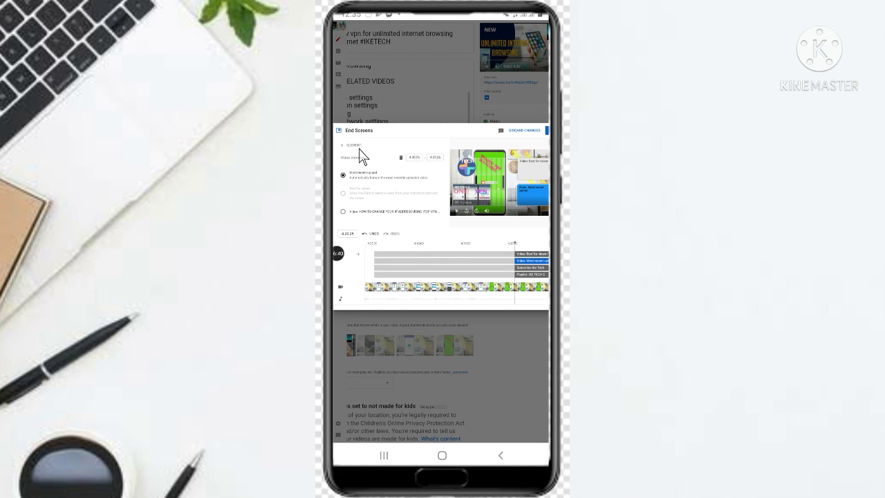
pyautogui.scroll(2, 359, 149)
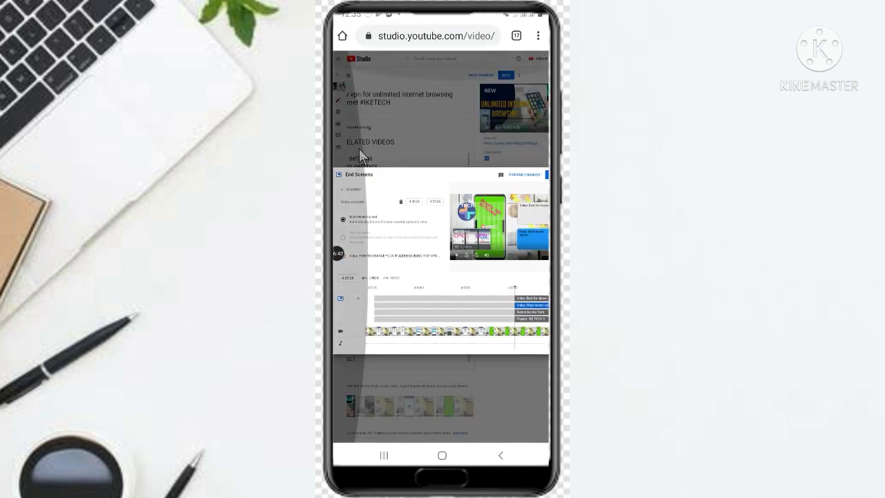
pyautogui.hscroll(1, 359, 148)
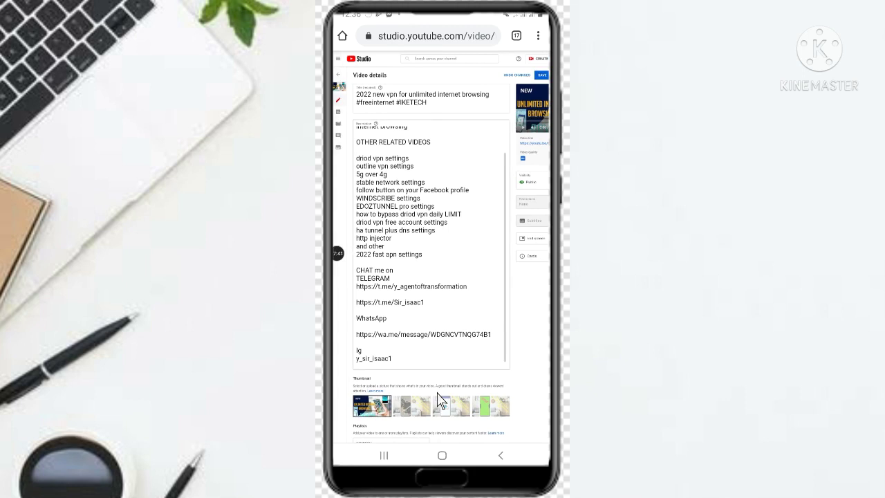
# Step: Check the audience settings and save the changes on the Video details page
pyautogui.scroll(-5, 441, 400)
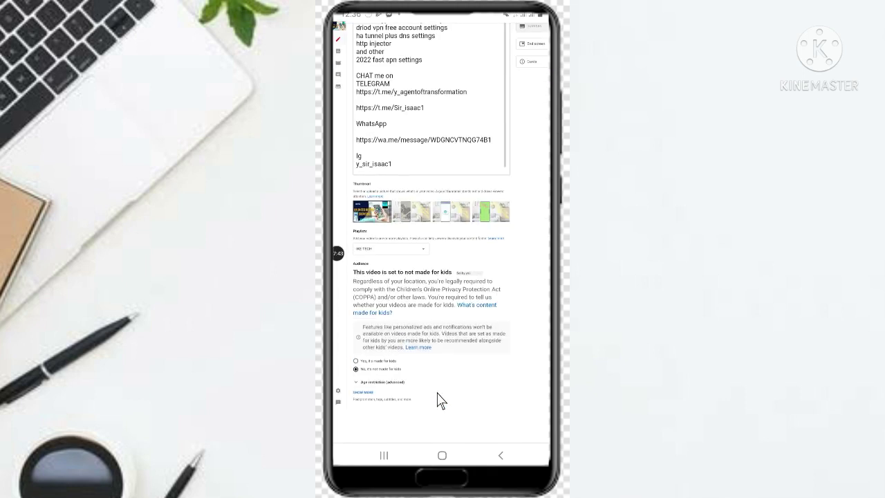
pyautogui.scroll(2, 441, 399)
pyautogui.scroll(-1, 437, 393)
pyautogui.scroll(2, 438, 393)
pyautogui.scroll(-1, 438, 393)
pyautogui.scroll(1, 438, 393)
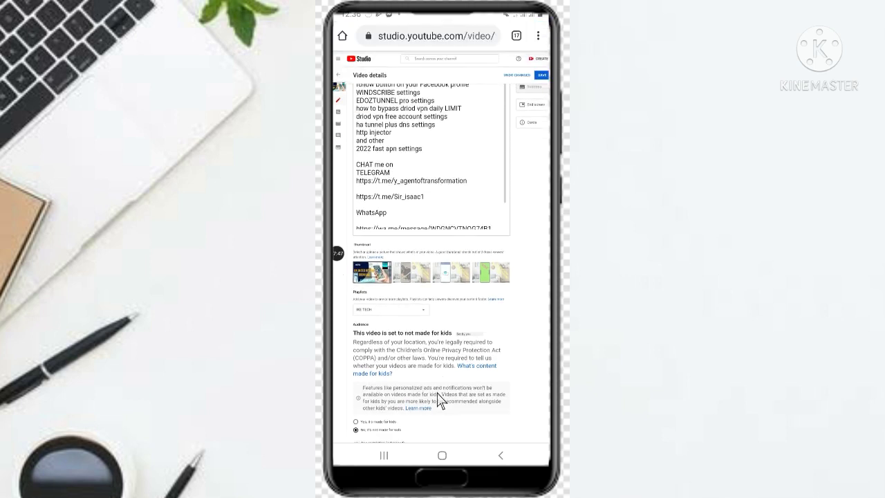
pyautogui.hscroll(2, 438, 393)
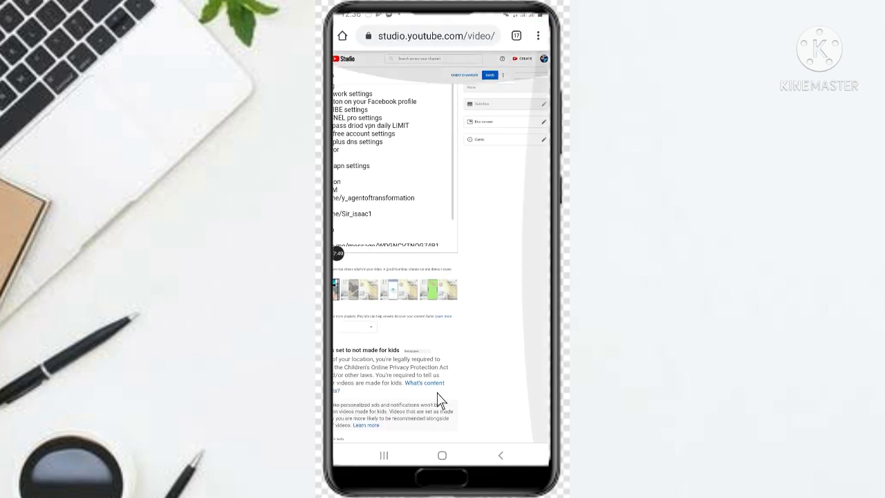
pyautogui.scroll(4, 440, 400)
pyautogui.scroll(1, 437, 401)
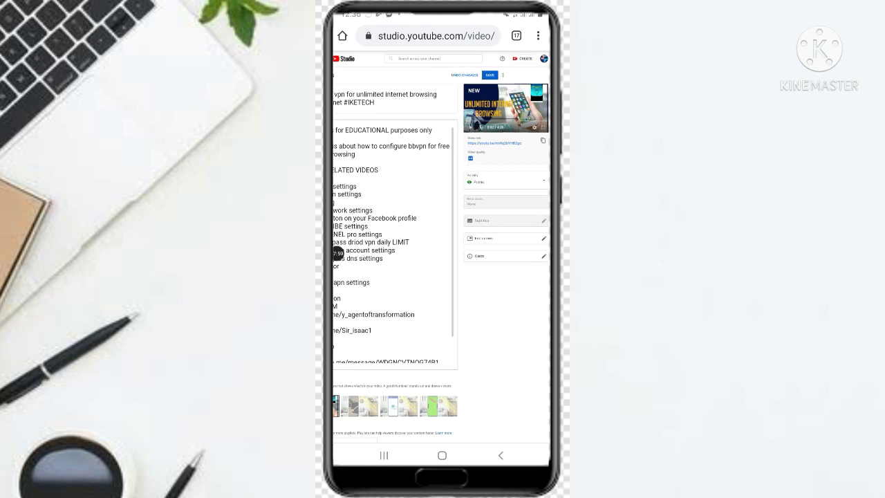
pyautogui.click(489, 78)
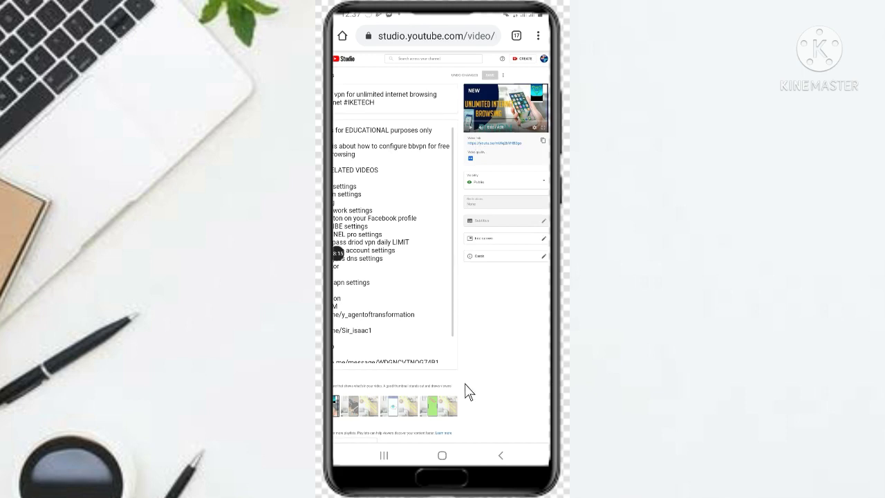
# Step: Review the video's description, audience and age restriction settings on the Video details page
pyautogui.hscroll(-1, 465, 384)
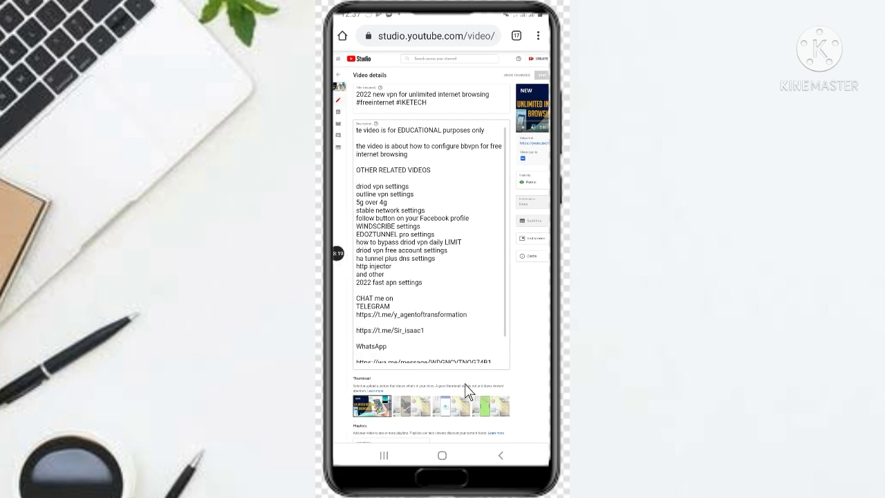
pyautogui.scroll(-5, 466, 391)
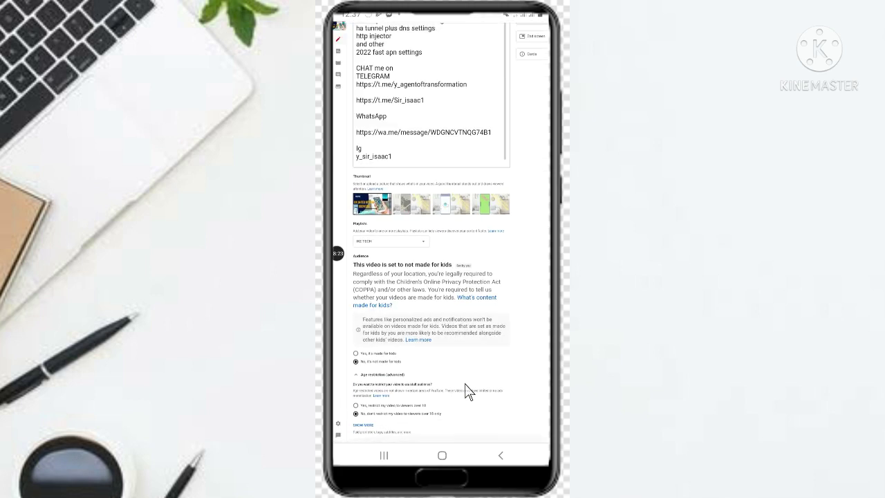
pyautogui.scroll(5, 465, 391)
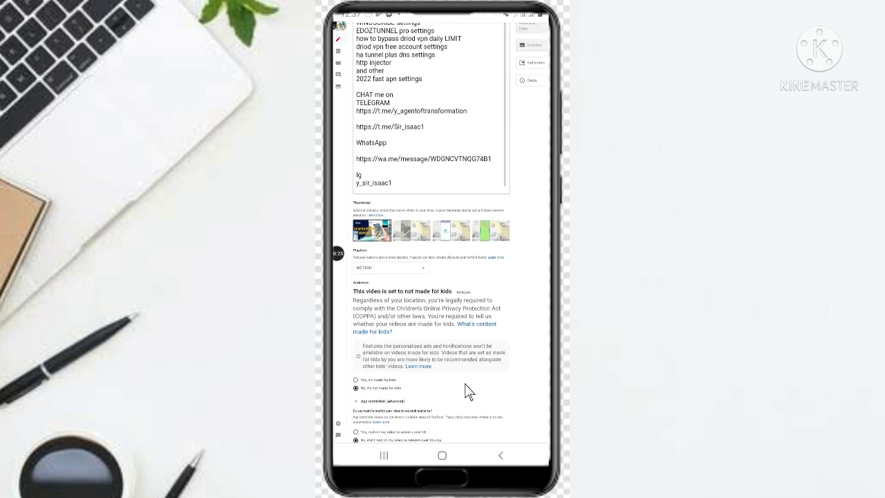
pyautogui.scroll(5, 466, 384)
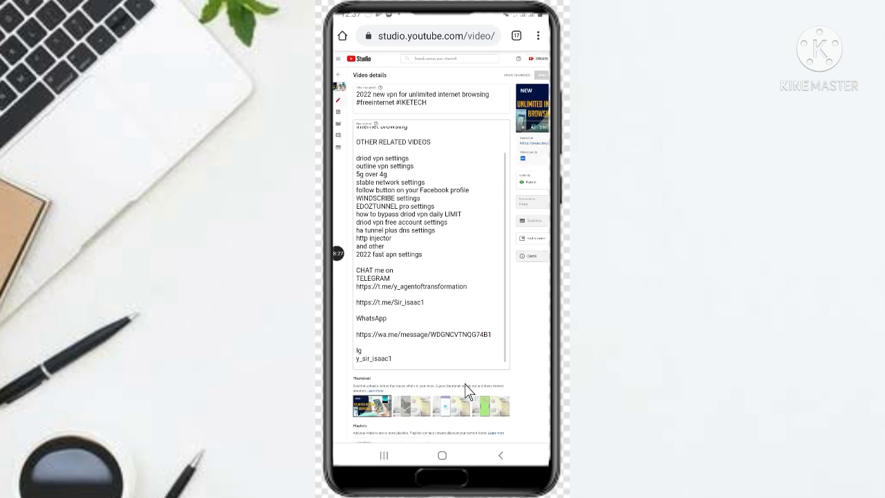
pyautogui.hscroll(3, 466, 384)
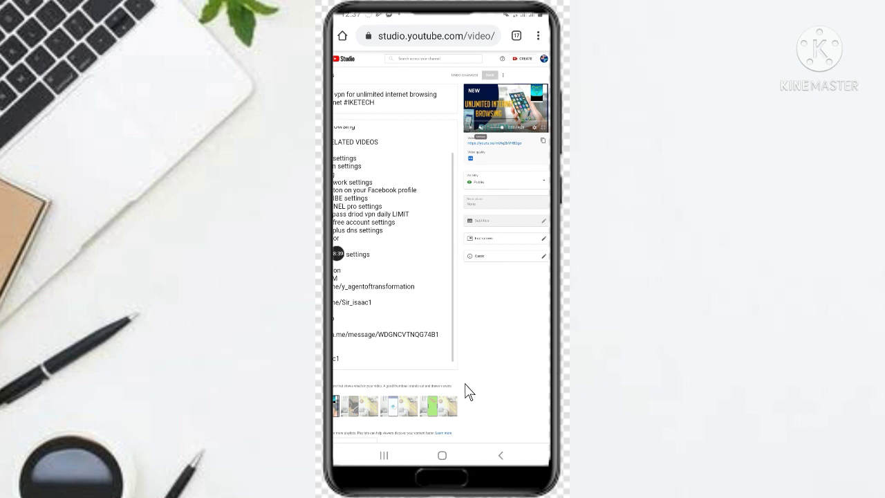
# Step: Switch to the YouTube app and open the list of videos on the Ike Tech channel
pyautogui.press('super')
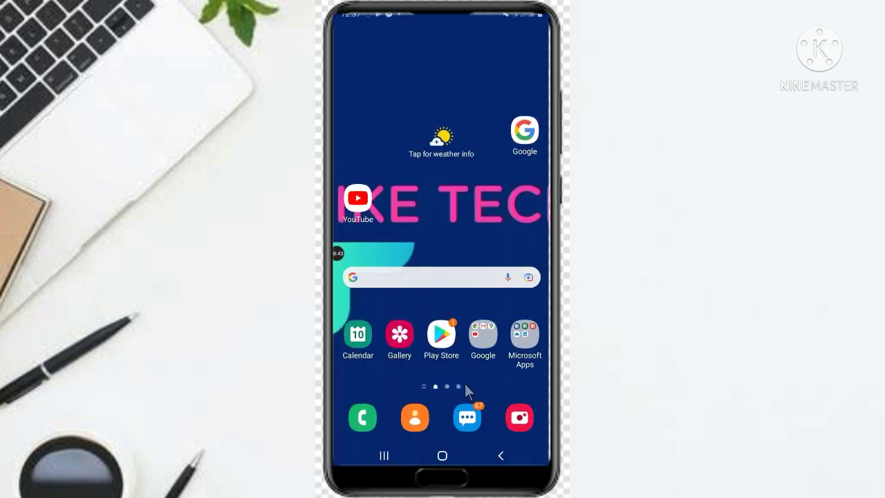
pyautogui.press('Escape')
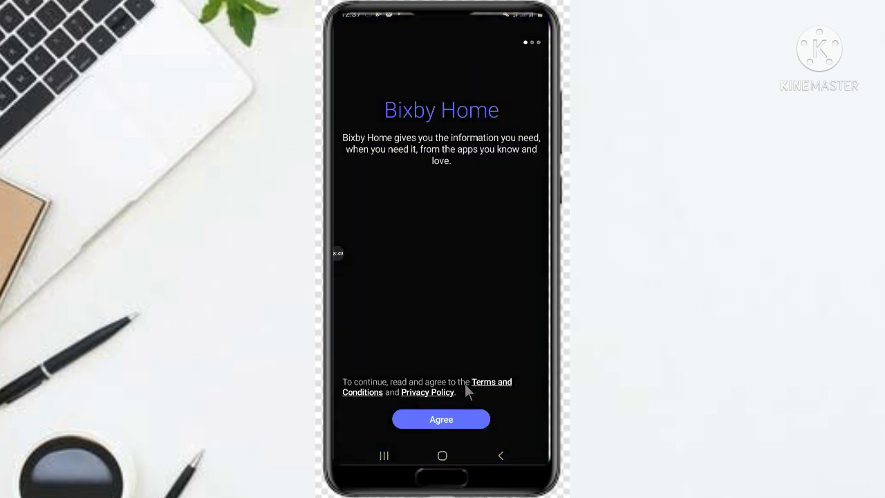
pyautogui.press('Home')
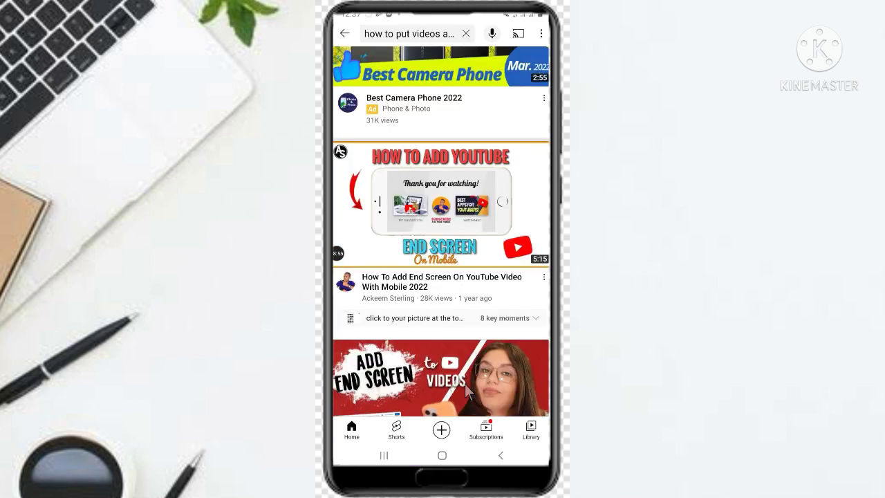
pyautogui.press('Escape')
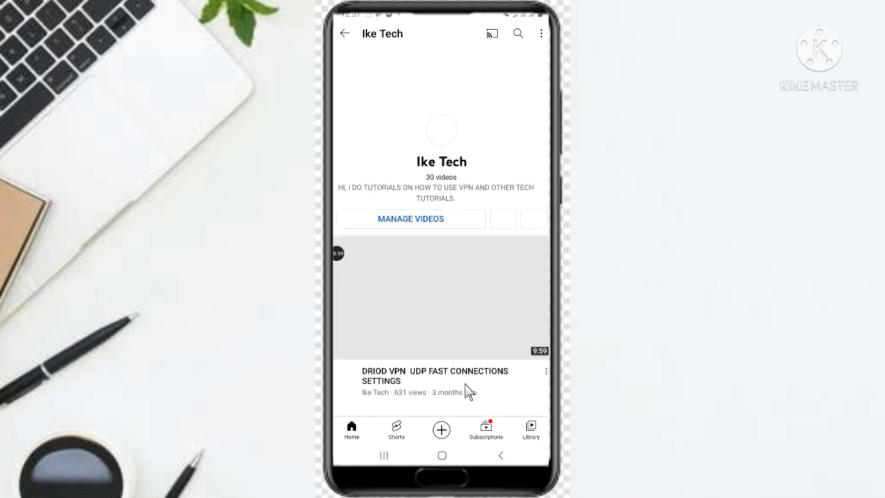
pyautogui.click(397, 60)
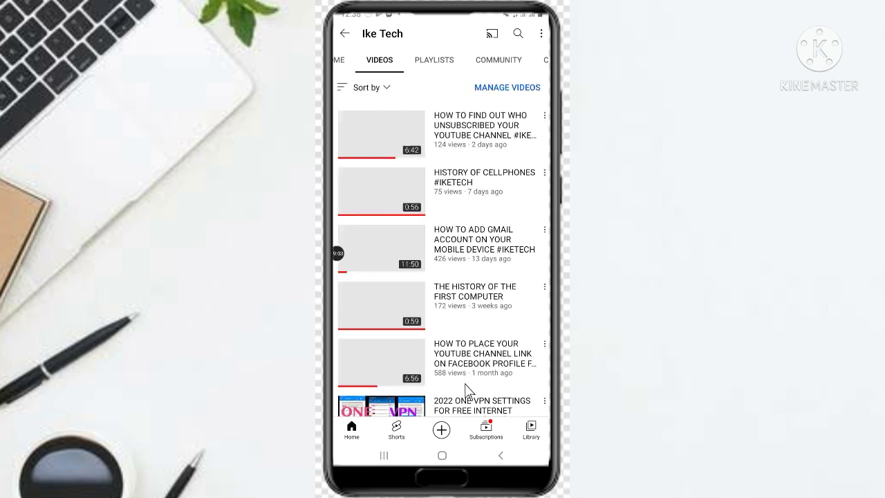
# Step: Find the video "2022 new vpn for unlimited internet browsing" in the channel's video list and play it
pyautogui.scroll(-1, 467, 390)
pyautogui.scroll(-5, 467, 391)
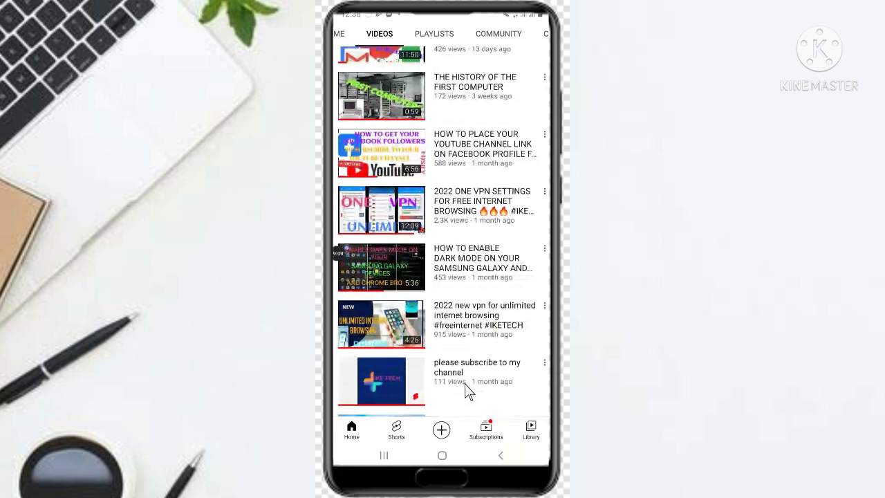
pyautogui.scroll(-2, 466, 391)
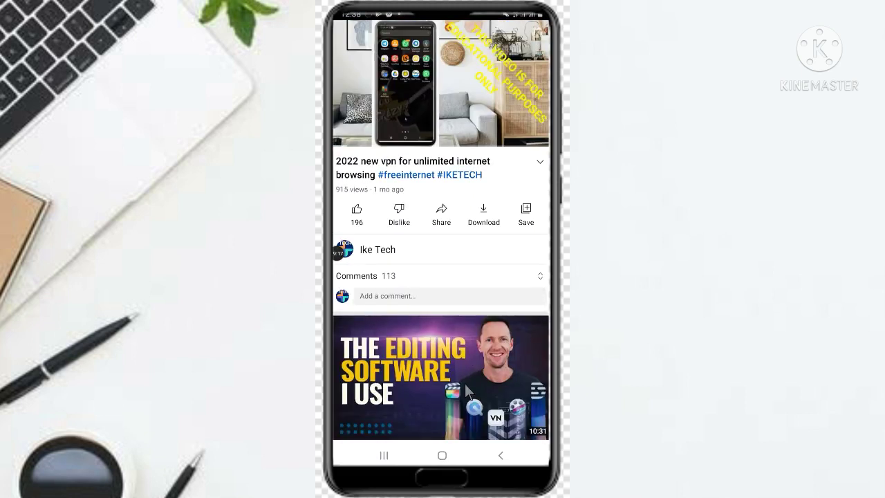
# Step: Skip the video's playback ahead to near its end and lower the media volume
pyautogui.click(442, 83)
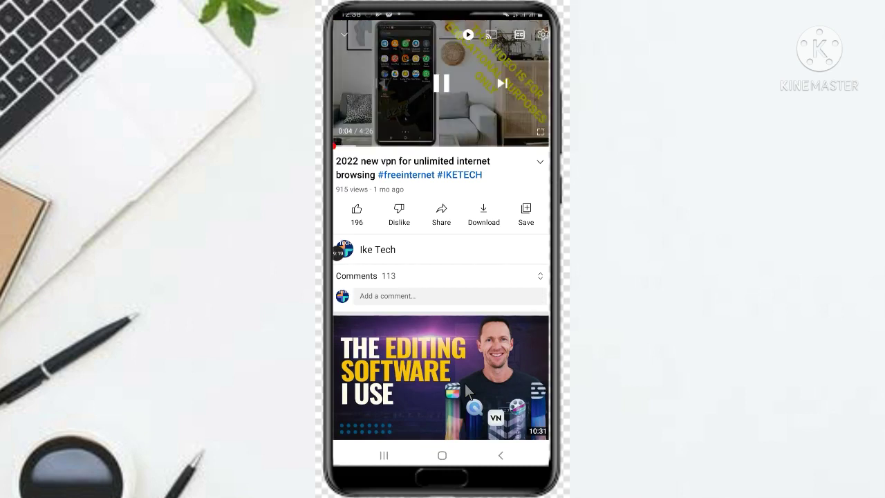
pyautogui.moveTo(337, 146); pyautogui.dragTo(527, 146)
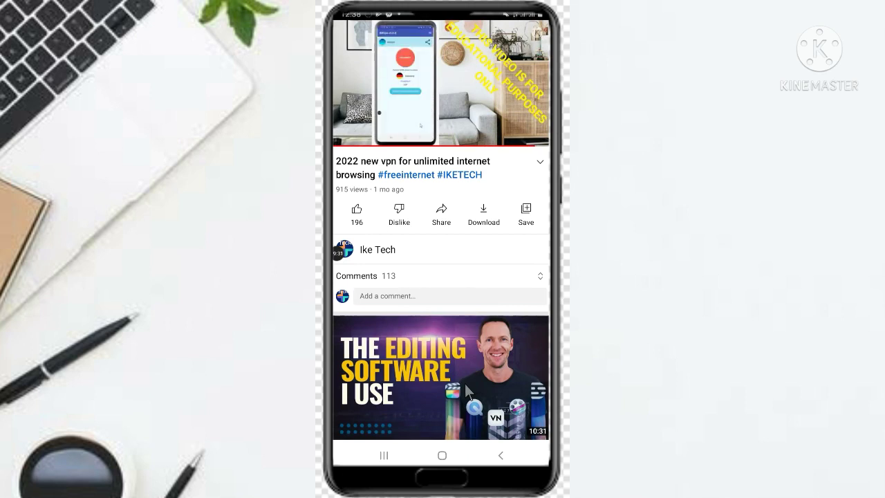
pyautogui.press('XF86AudioLowerVolume')
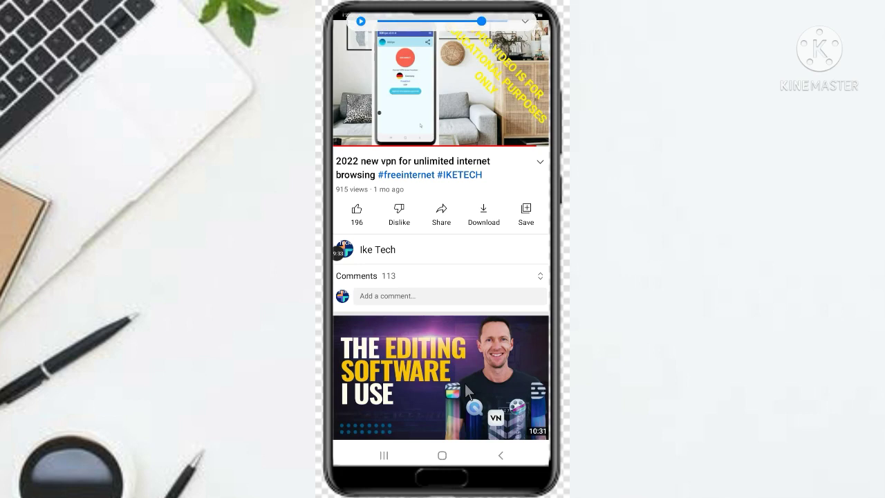